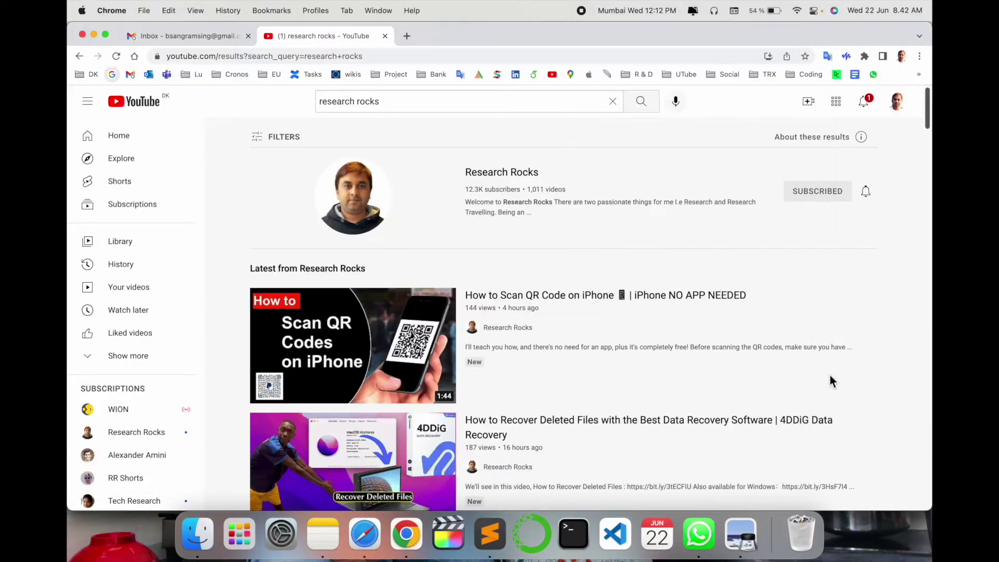
# Go to the Research Rocks channel page from the YouTube search results.
pyautogui.click(501, 172)
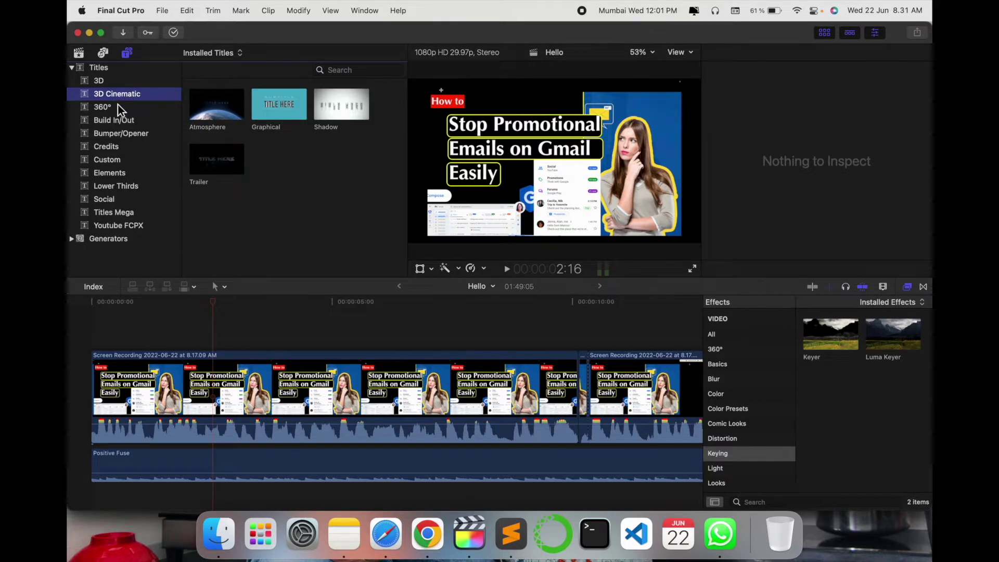
# Return to Titles and Generators, dismiss the Photos access prompt, and show the Credits titles.
pyautogui.click(80, 57)
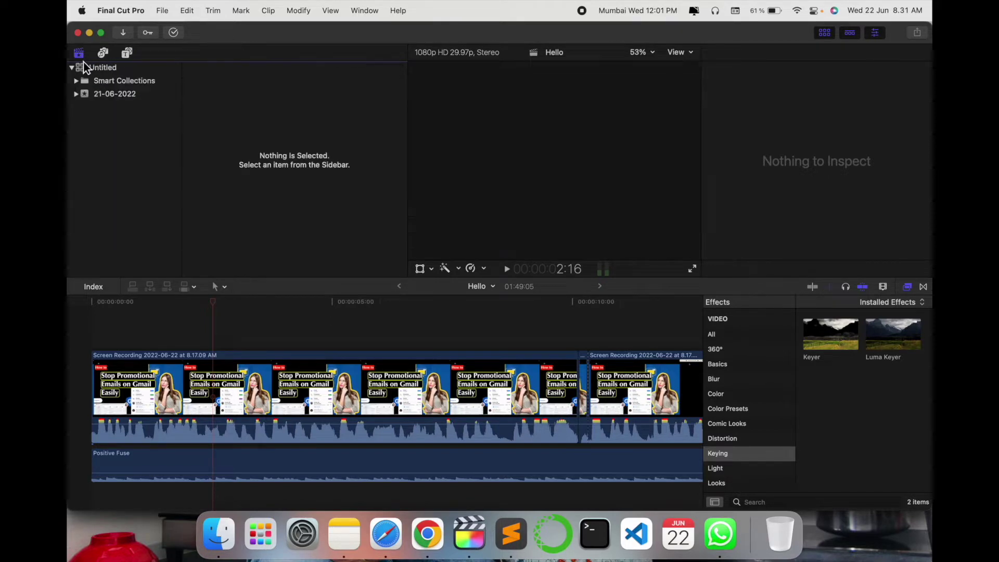
pyautogui.click(104, 56)
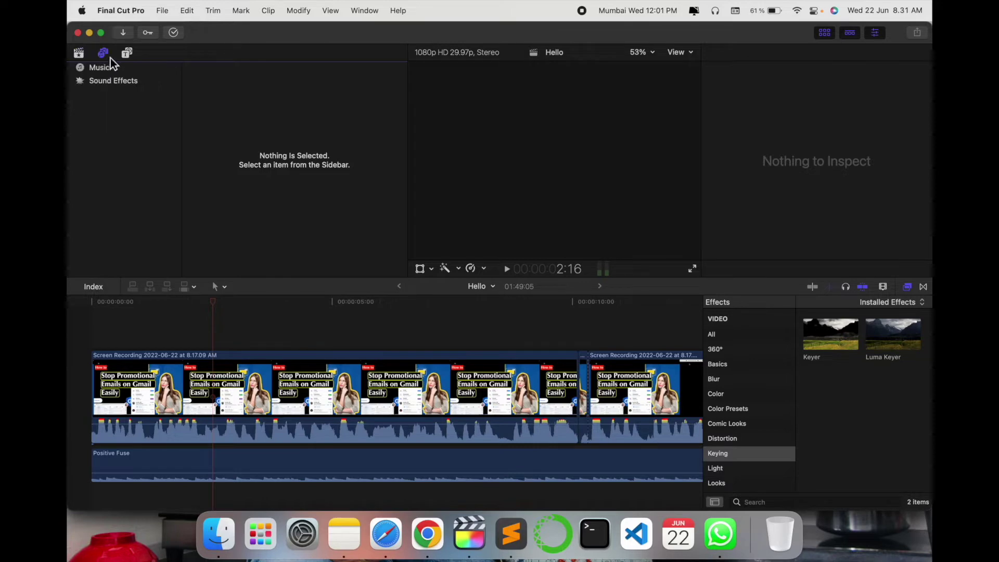
pyautogui.click(129, 56)
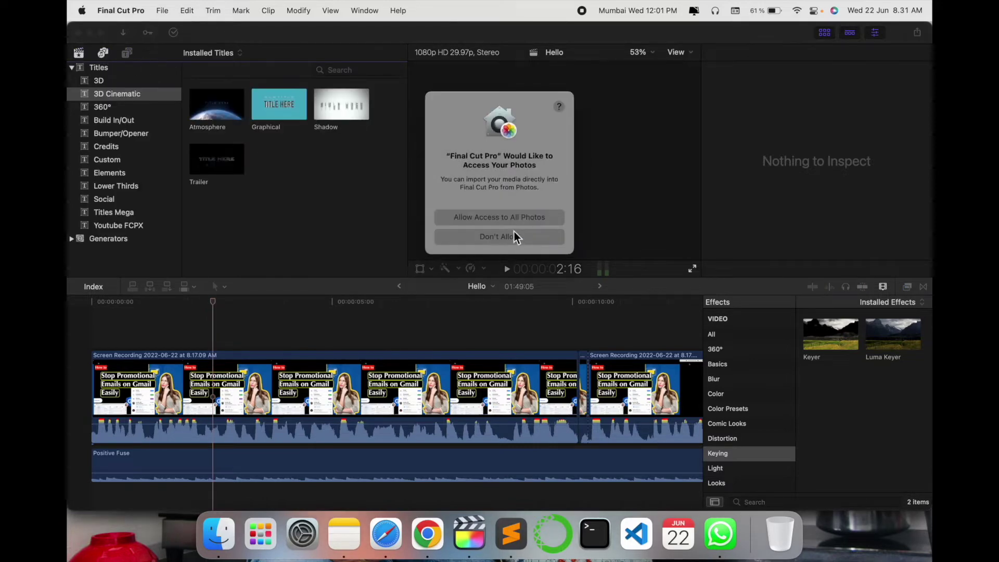
pyautogui.click(509, 237)
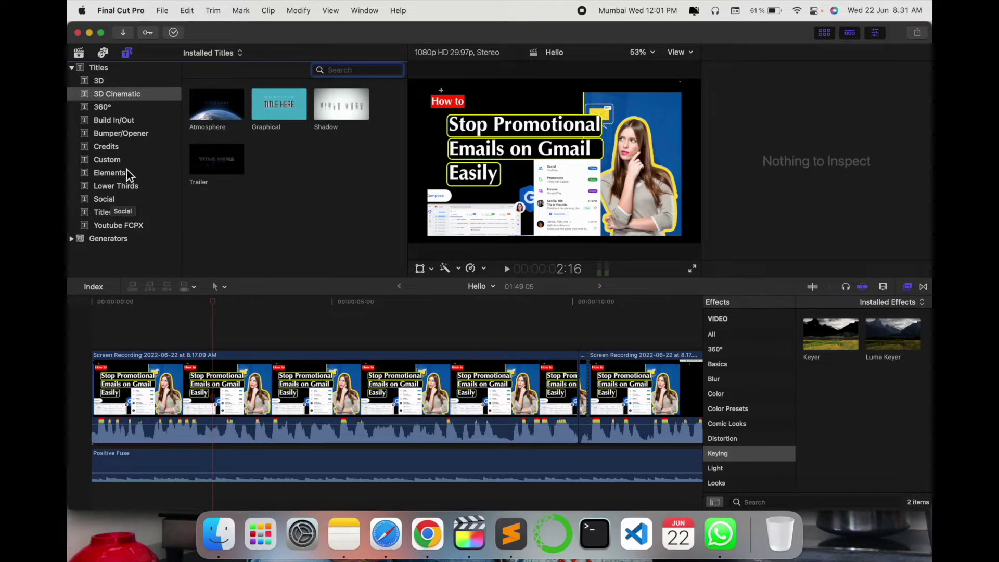
pyautogui.click(111, 148)
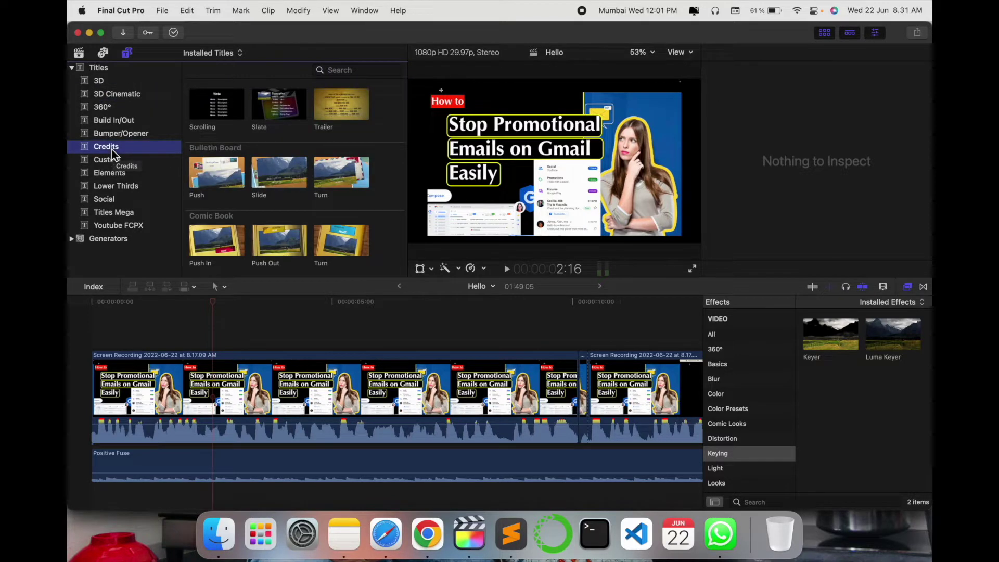
pyautogui.scroll(-2, 279, 207)
pyautogui.scroll(-3, 282, 210)
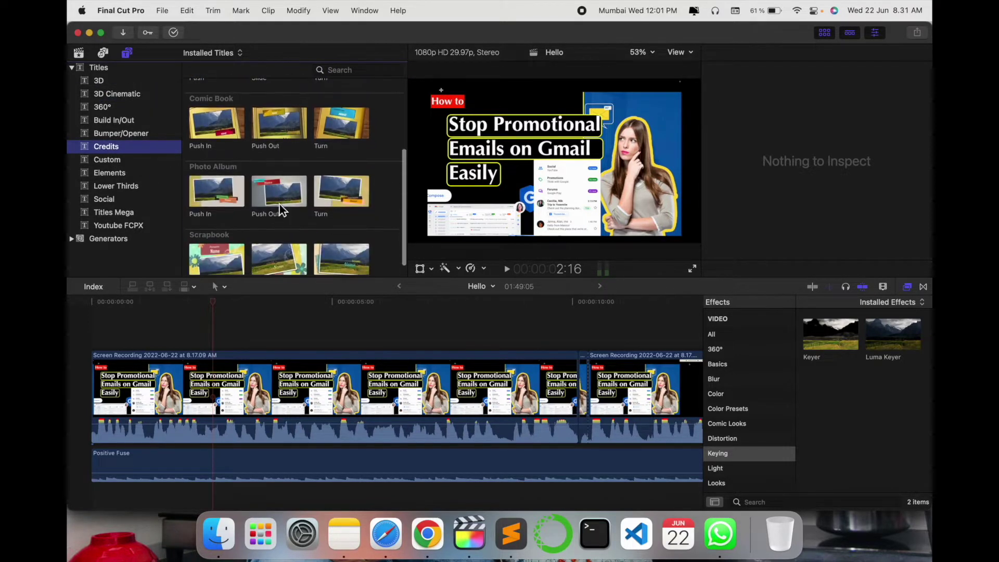
pyautogui.scroll(2, 277, 203)
pyautogui.scroll(1, 275, 202)
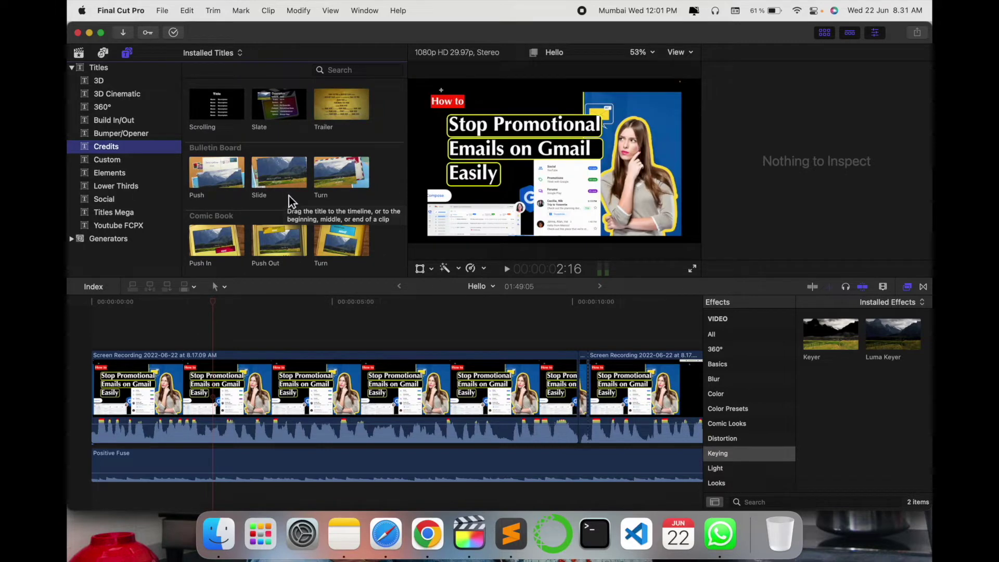
pyautogui.click(222, 113)
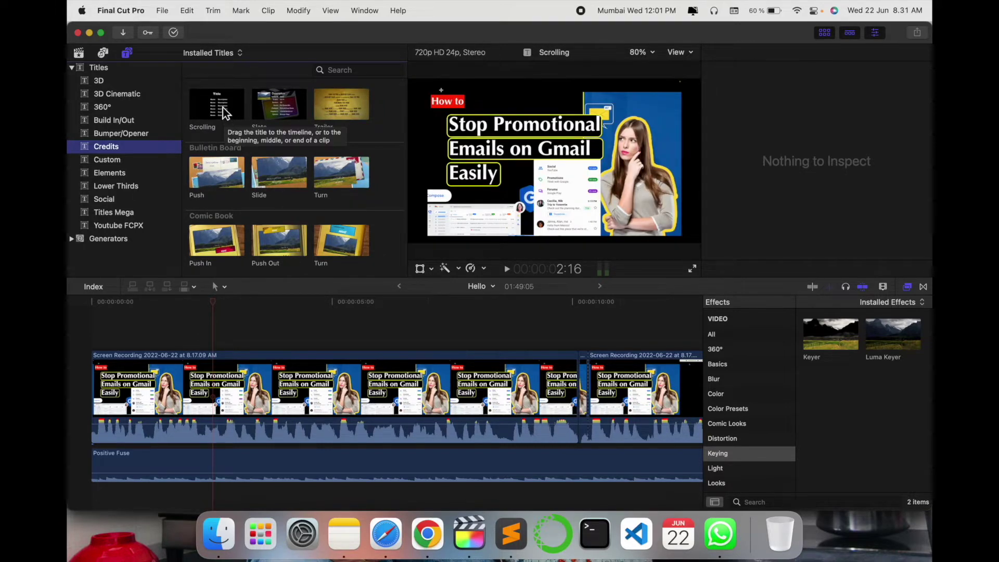
pyautogui.moveTo(223, 113)
pyautogui.mouseDown()
pyautogui.moveTo(107, 335)
pyautogui.moveTo(118, 329)
pyautogui.mouseUp()
pyautogui.click(116, 326)
pyautogui.press('space')
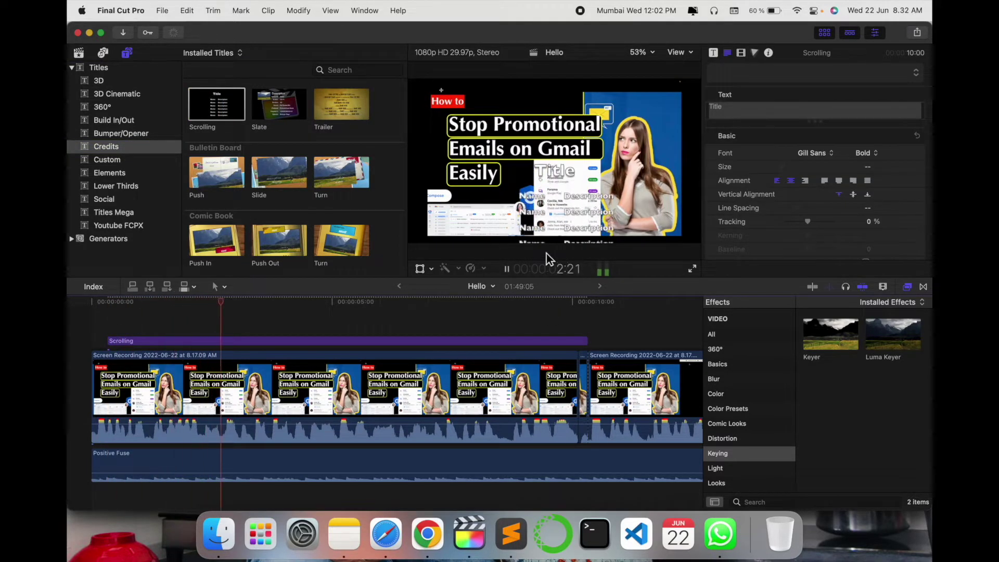
pyautogui.press('space')
pyautogui.click(379, 343)
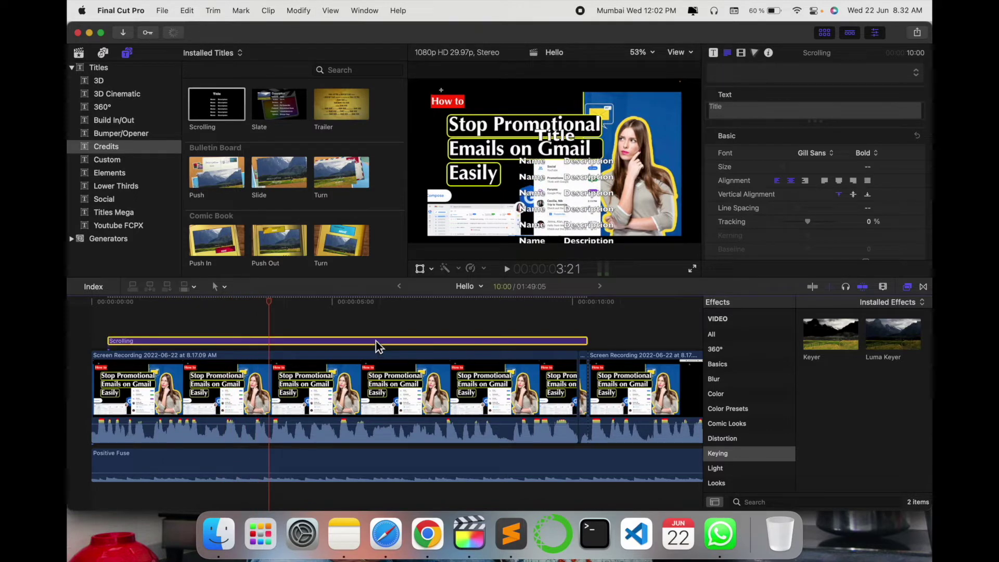
pyautogui.press('Delete')
pyautogui.scroll(-5, 327, 261)
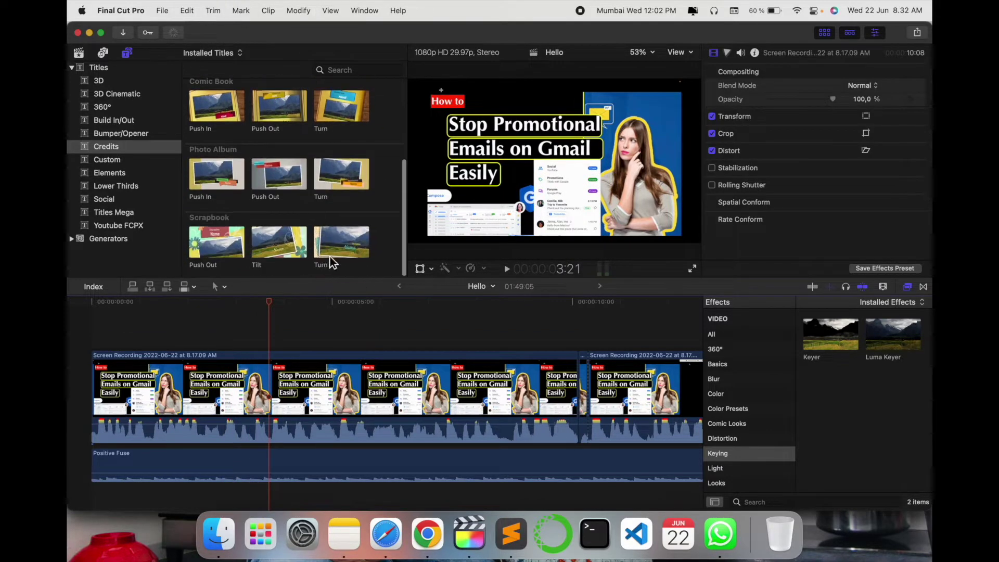
# Place the Photo Album Push In title above the video clip and play its animation.
pyautogui.moveTo(219, 184); pyautogui.dragTo(109, 326)
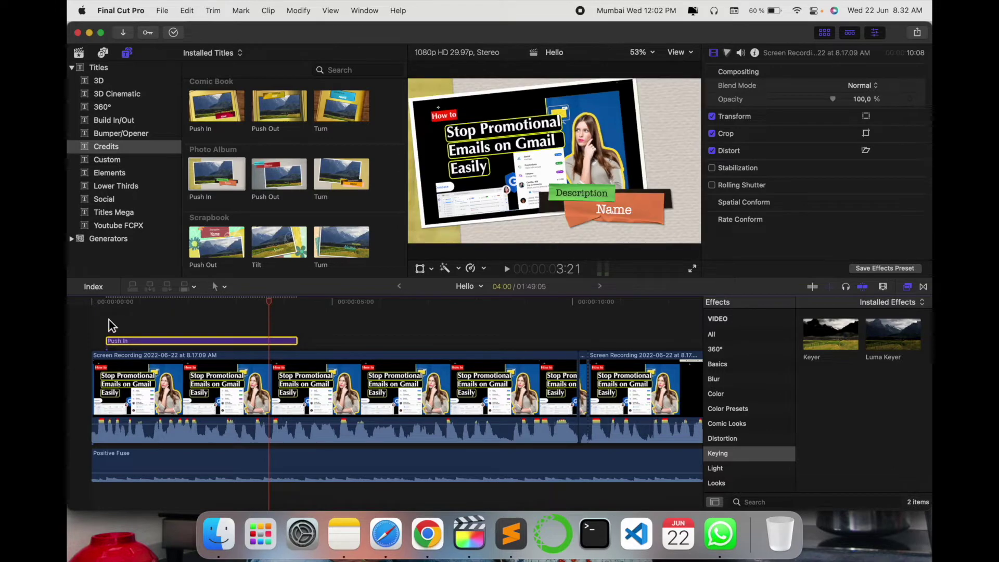
pyautogui.click(110, 326)
pyautogui.press('space')
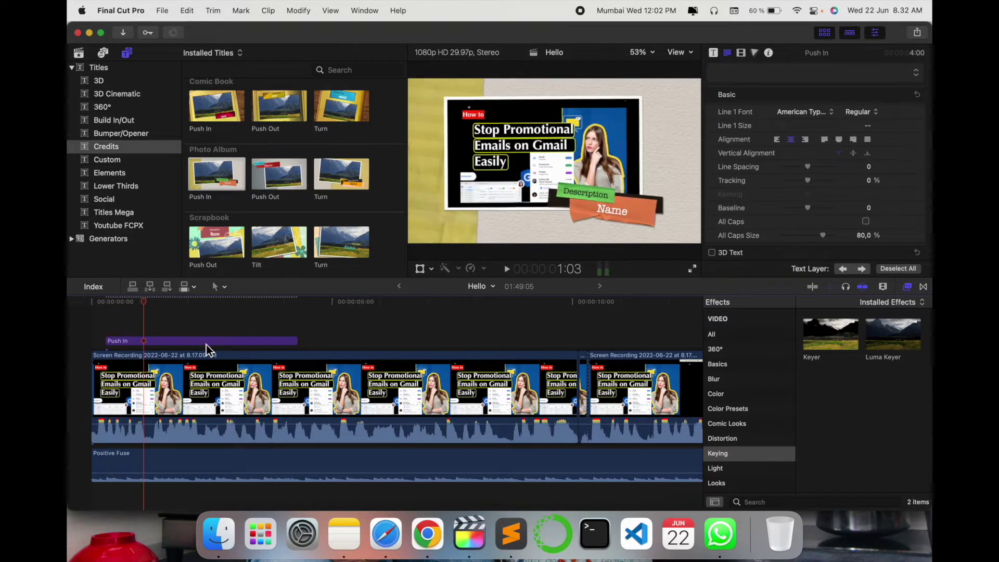
# Replace the title's Description and Name text with 'Research' and 'Rocks'.
pyautogui.click(196, 342)
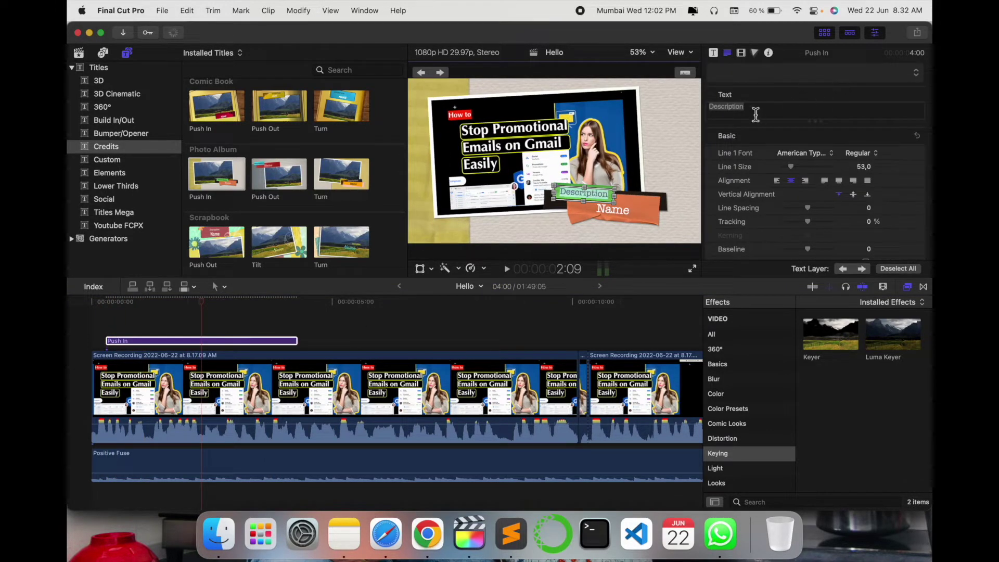
pyautogui.moveTo(775, 113); pyautogui.dragTo(683, 112)
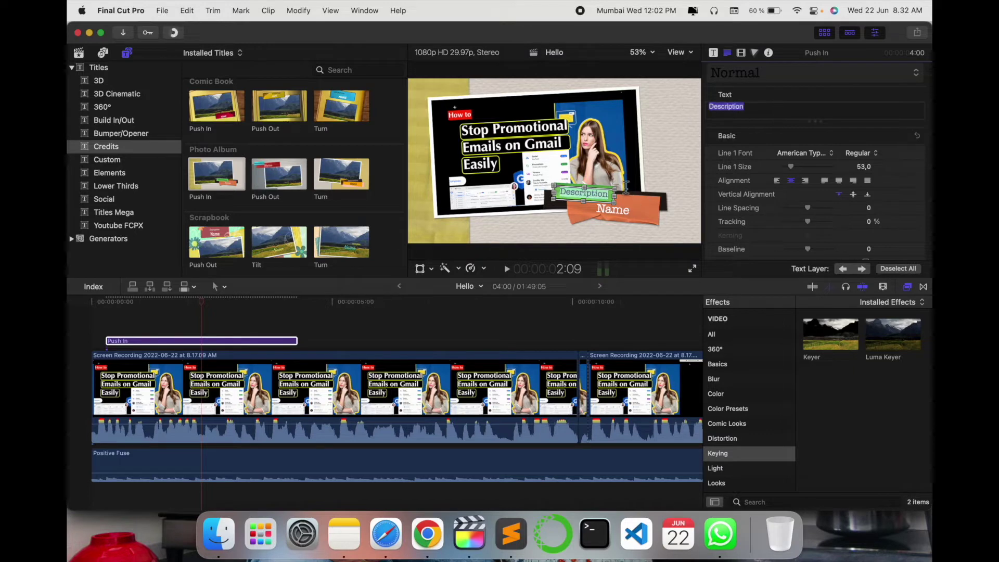
pyautogui.click(185, 341)
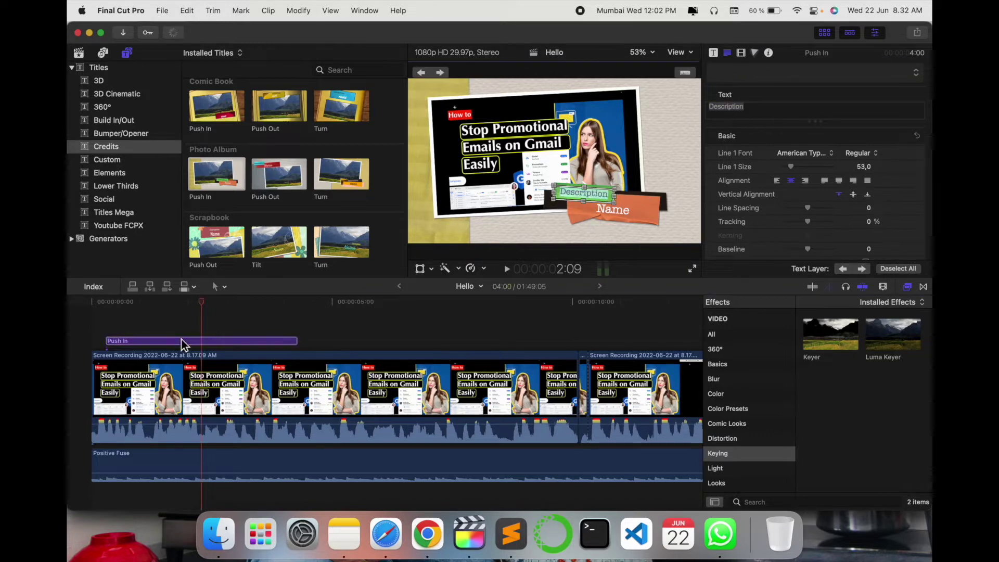
pyautogui.write('Research')
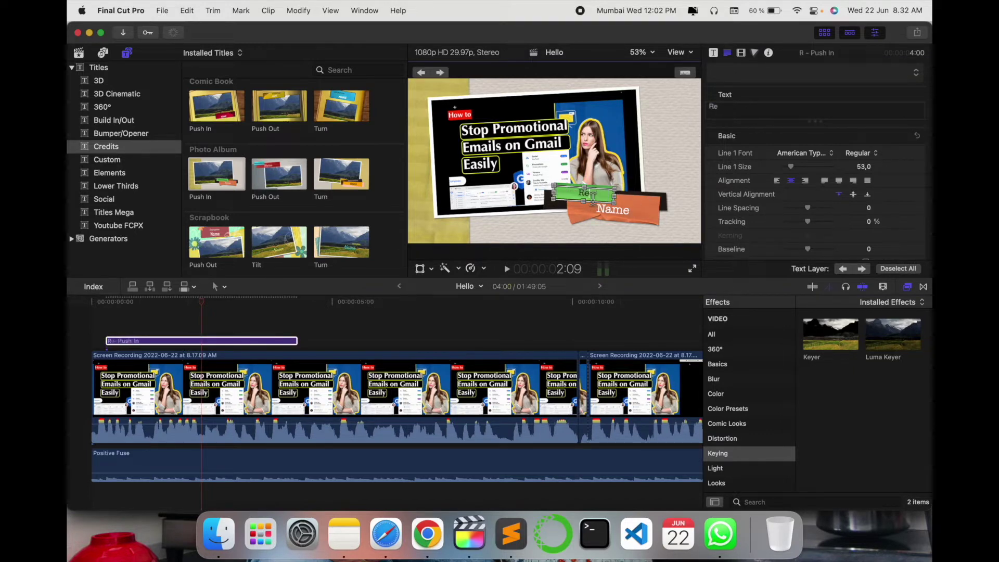
pyautogui.doubleClick(617, 210)
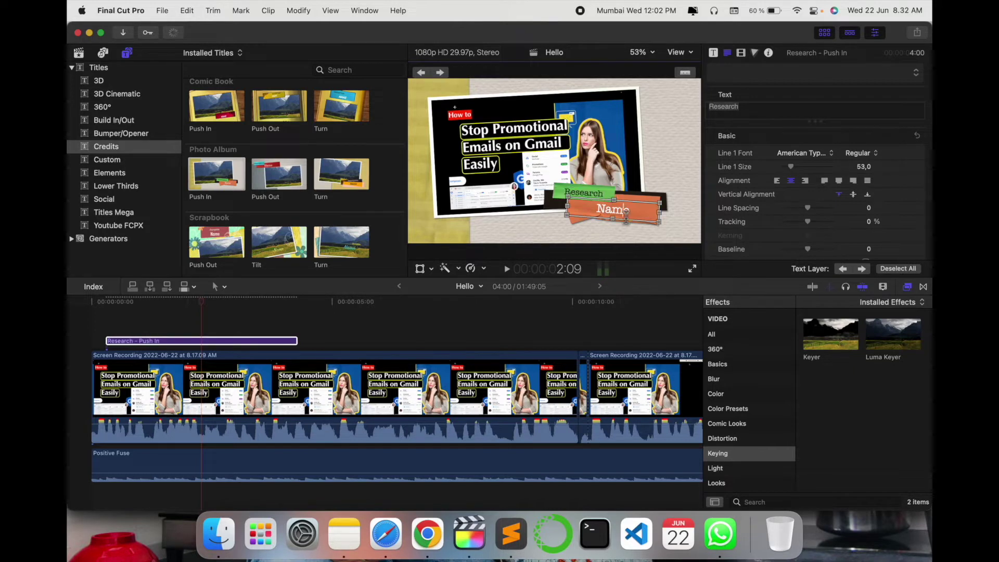
pyautogui.write('Rocks')
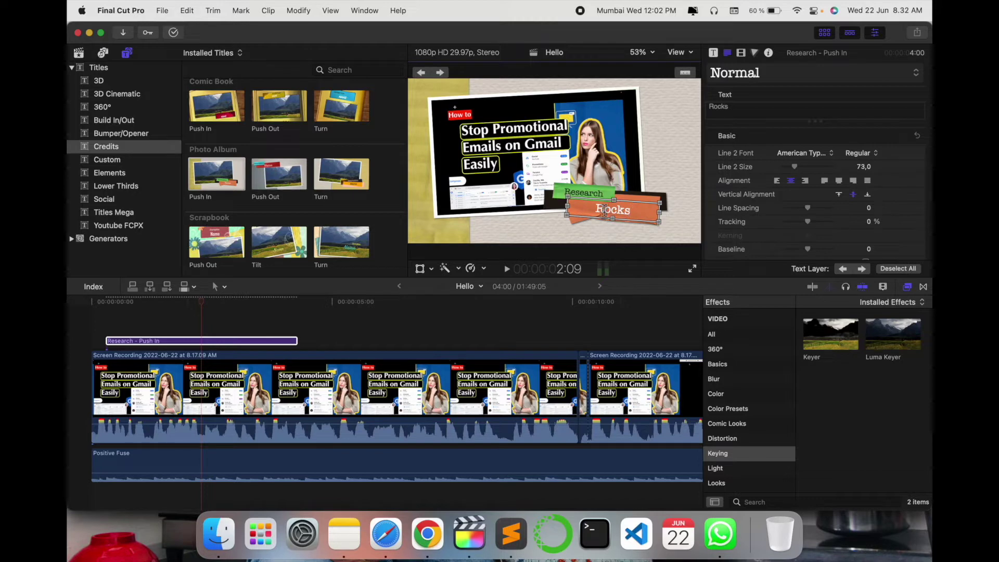
pyautogui.click(714, 54)
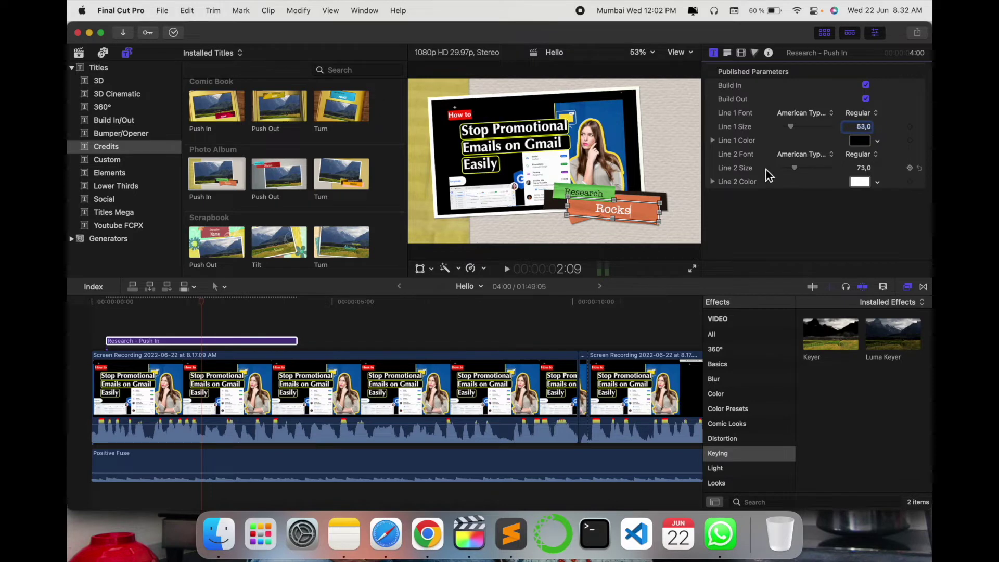
pyautogui.scroll(2, 765, 175)
# Set the title's Line 1 (Research) size to 68 and Line 2 (Rocks) size to 141.
pyautogui.click(728, 53)
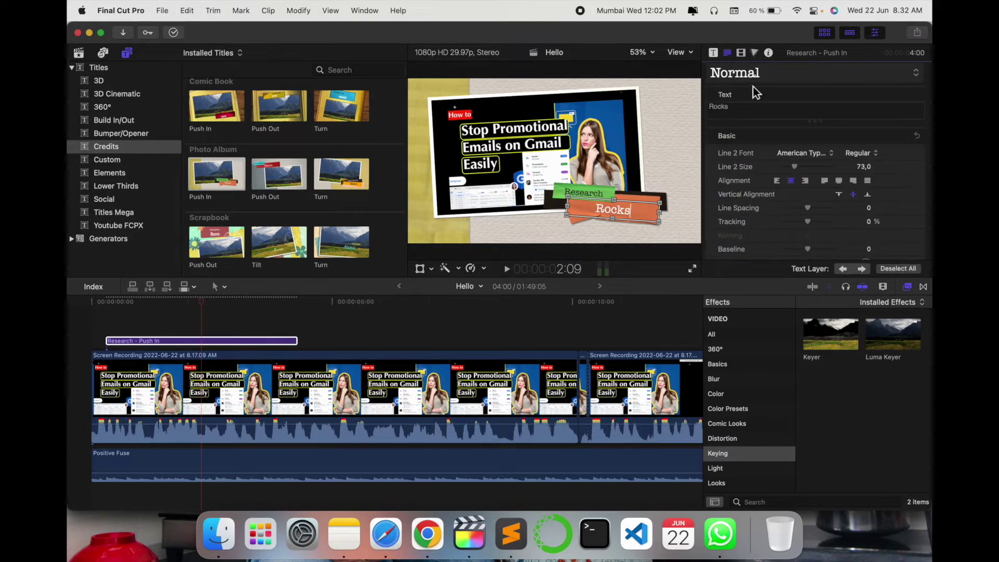
pyautogui.click(812, 159)
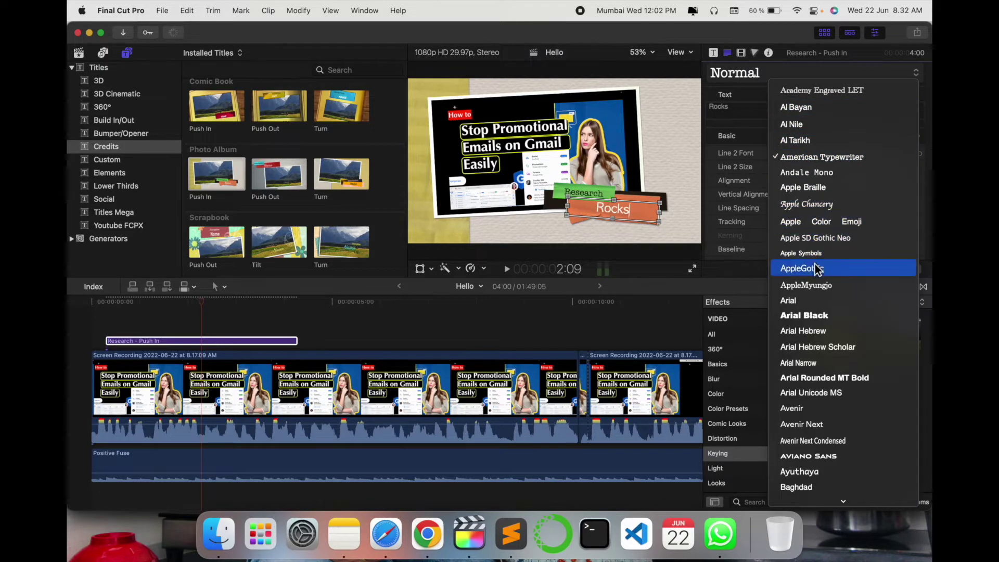
pyautogui.click(814, 160)
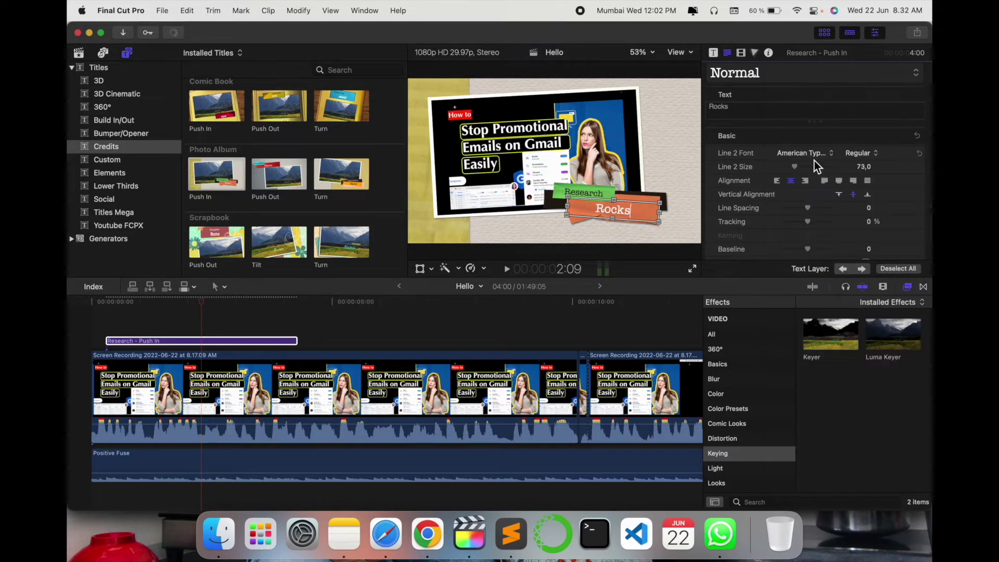
pyautogui.click(720, 58)
pyautogui.moveTo(794, 129); pyautogui.dragTo(795, 128)
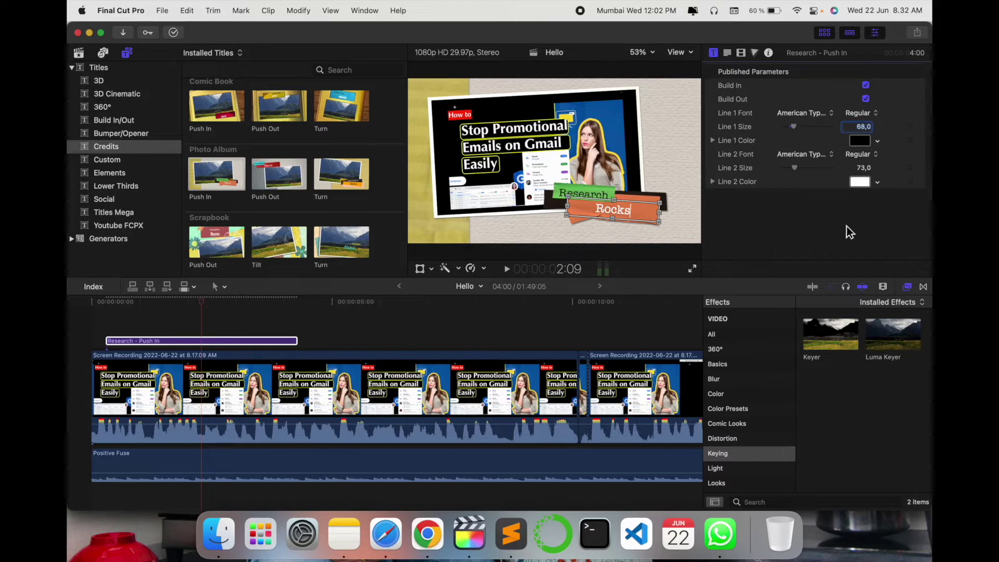
pyautogui.moveTo(794, 168)
pyautogui.moveTo(799, 170); pyautogui.dragTo(812, 169)
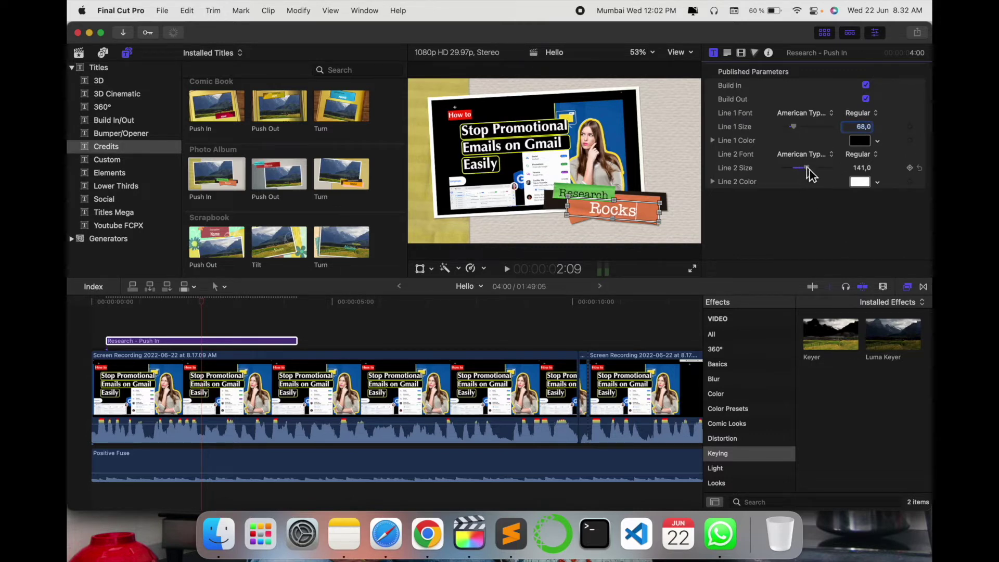
# Try colours for the Rocks text, then toggle Build In/Out off and back on.
pyautogui.click(862, 186)
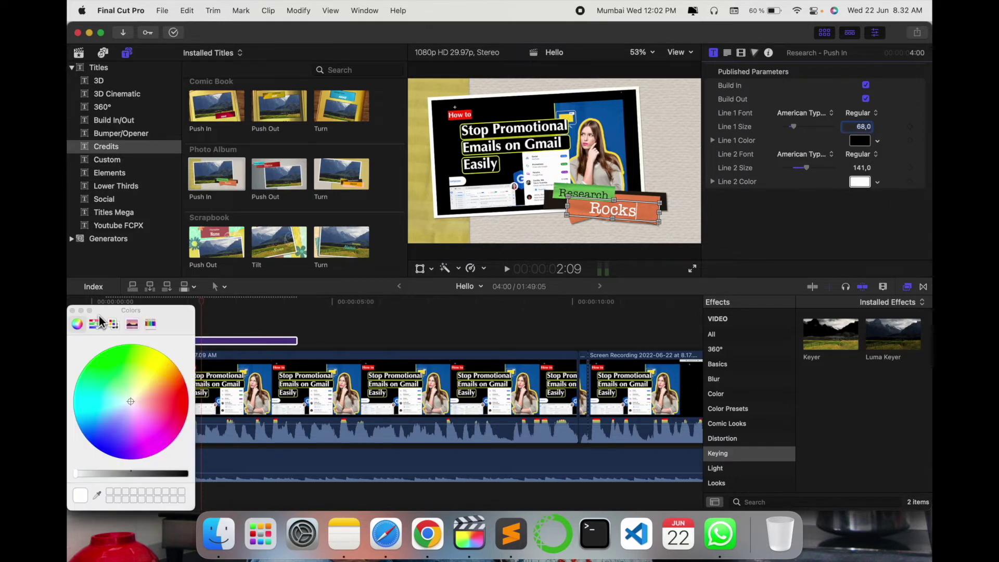
pyautogui.moveTo(138, 403)
pyautogui.mouseDown()
pyautogui.moveTo(122, 380)
pyautogui.moveTo(130, 400)
pyautogui.mouseUp()
pyautogui.click(72, 311)
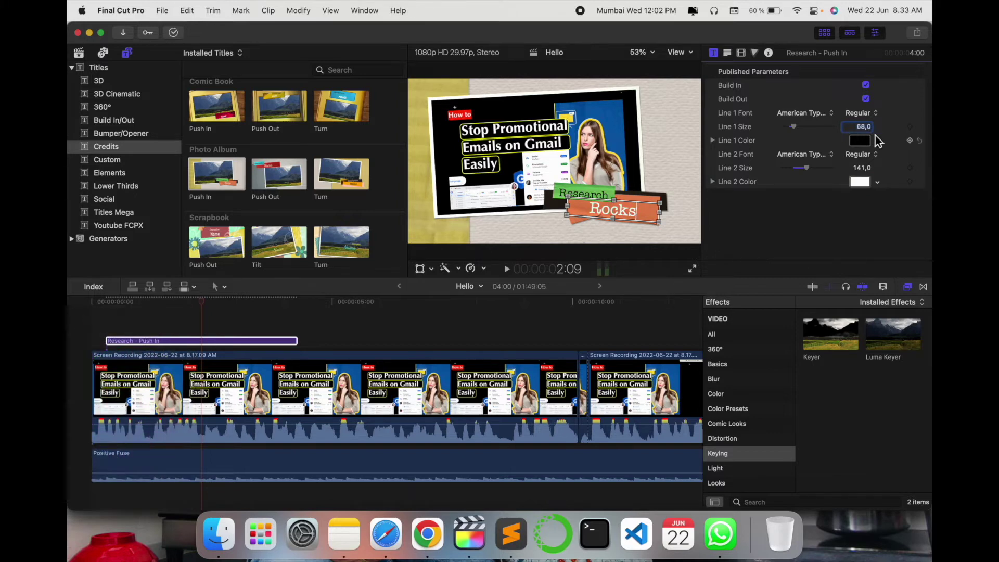
pyautogui.click(865, 85)
pyautogui.click(866, 100)
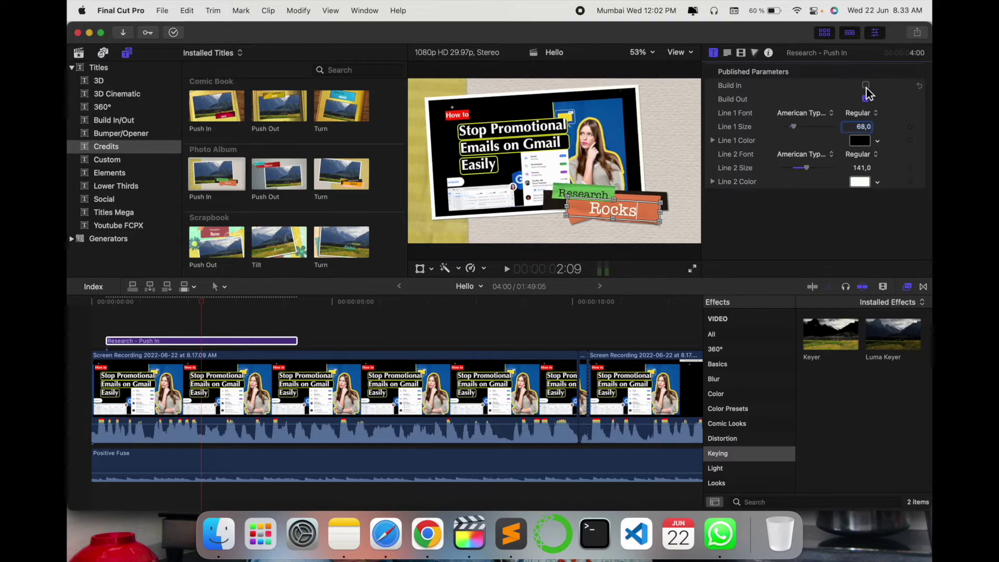
# Play the project from the start, stop over the title, and bring up the Share options.
pyautogui.click(101, 321)
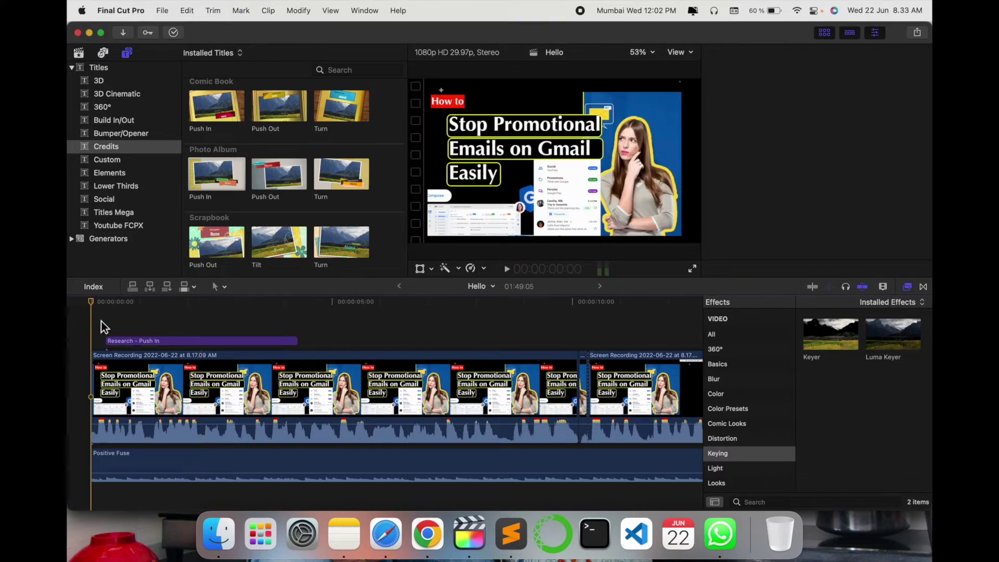
pyautogui.press('space')
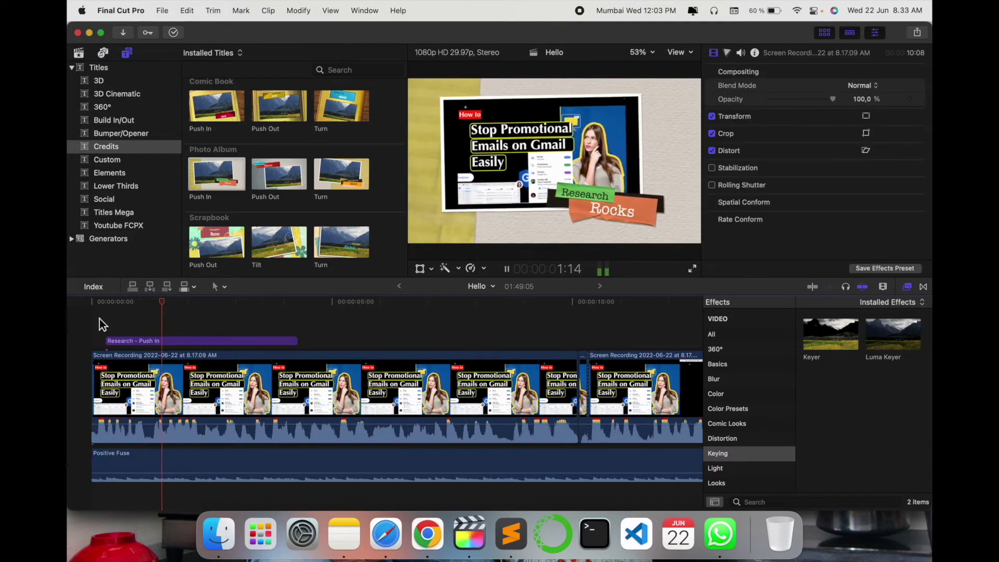
pyautogui.press('space')
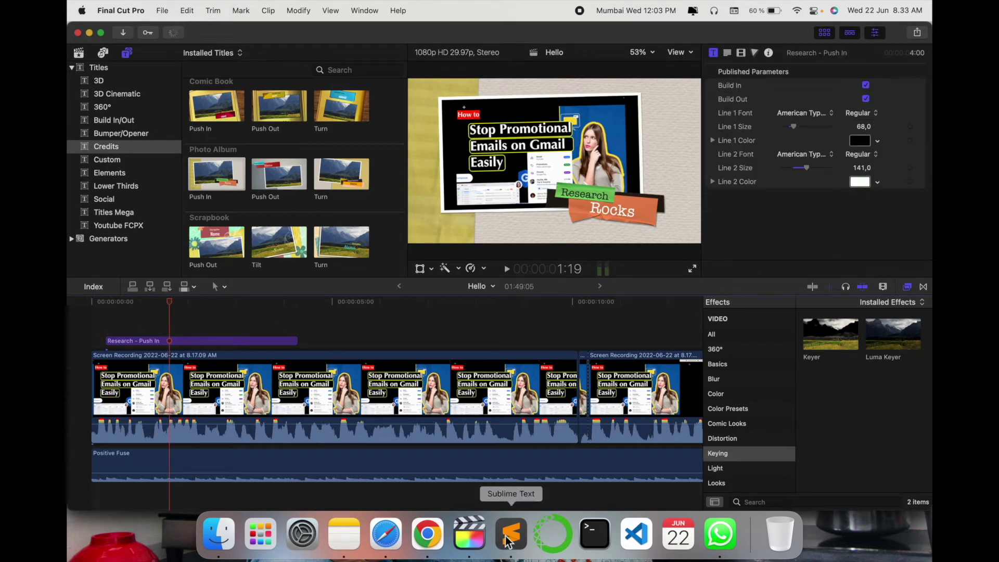
pyautogui.click(916, 34)
# Export a Master File titled Demo to the Desktop.
pyautogui.click(890, 60)
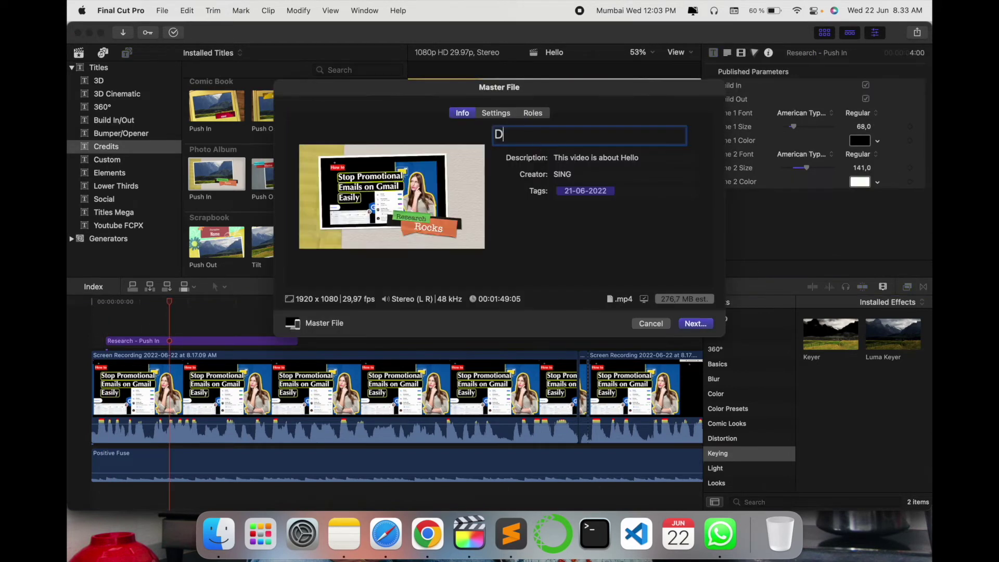
pyautogui.write('Demo')
pyautogui.press('Return')
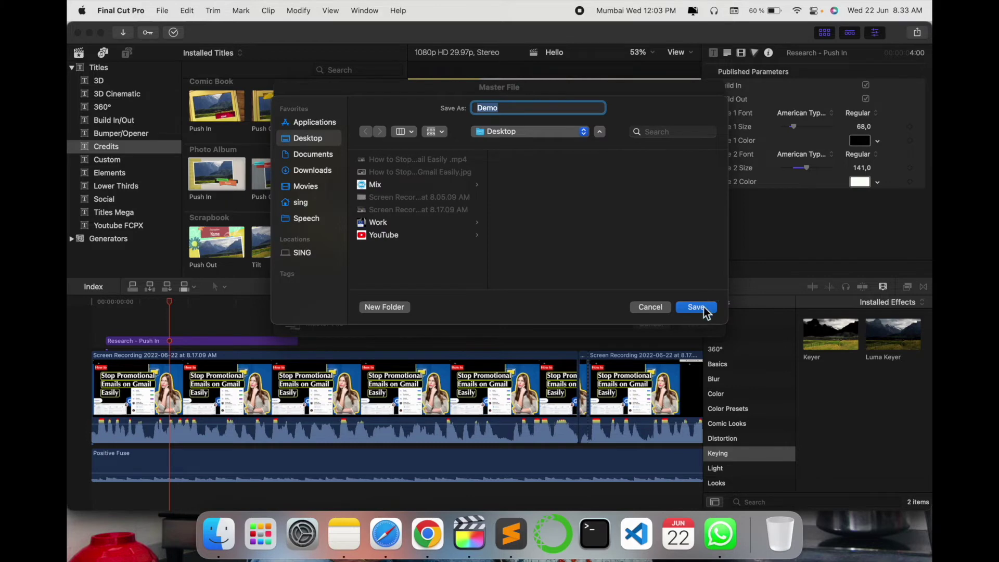
pyautogui.click(705, 308)
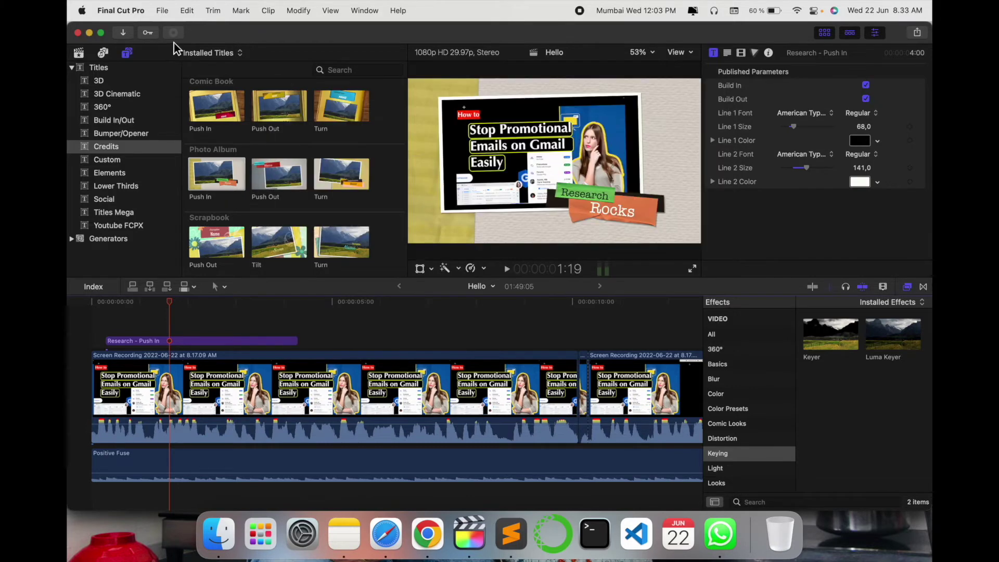
# Check export progress in Background Tasks and play the exported Demo video in QuickTime.
pyautogui.click(174, 36)
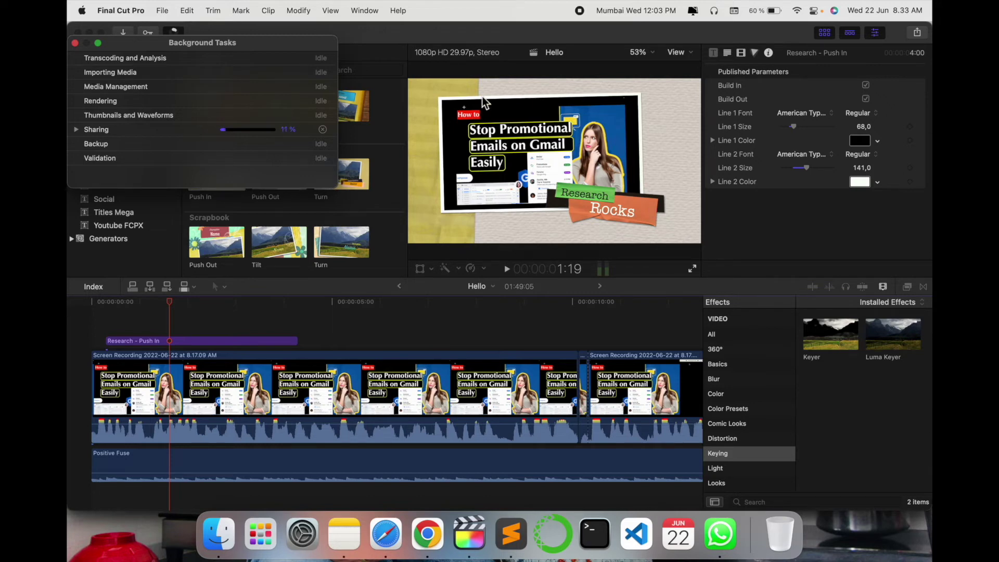
pyautogui.moveTo(272, 48); pyautogui.dragTo(341, 114)
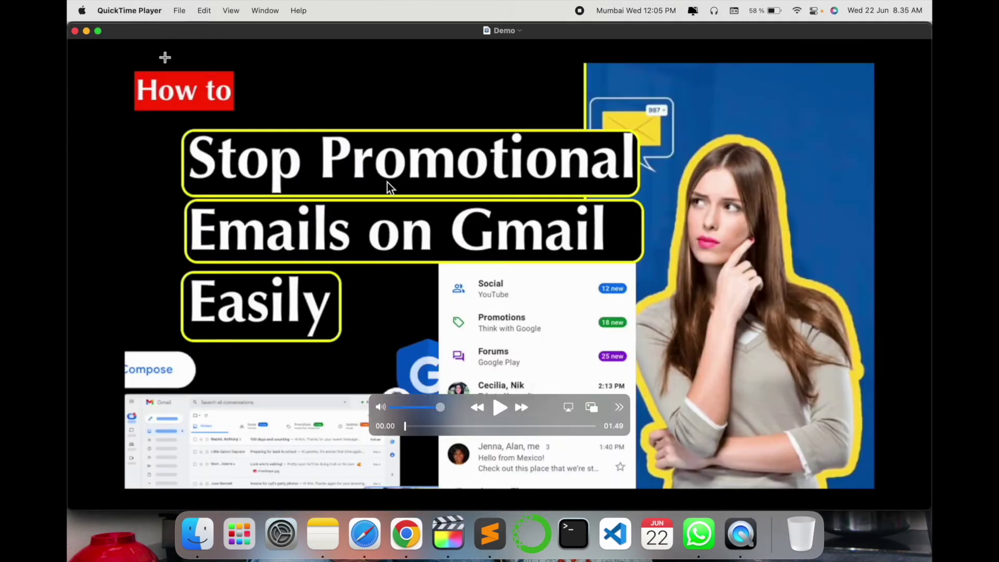
pyautogui.click(500, 408)
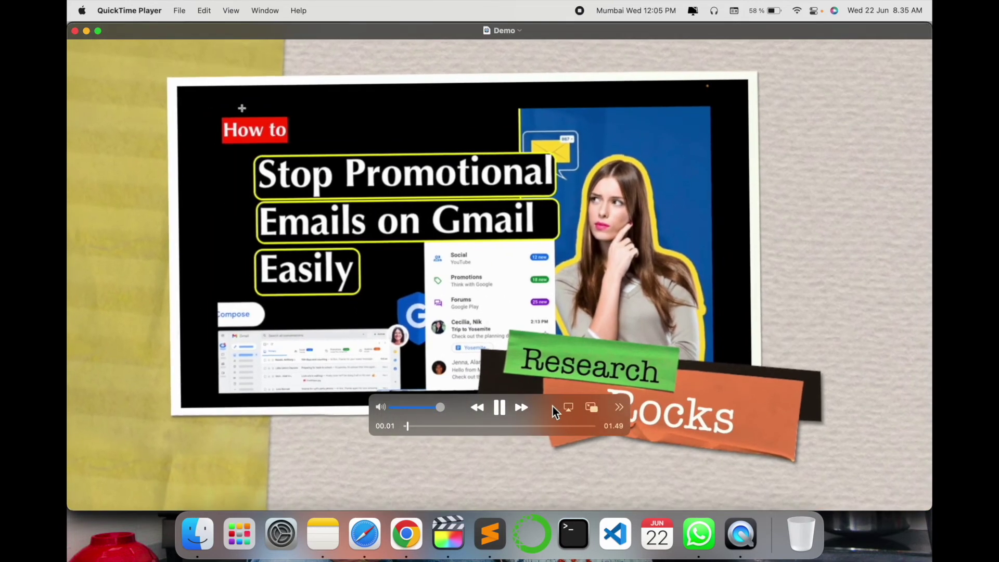
pyautogui.moveTo(552, 406); pyautogui.dragTo(325, 477)
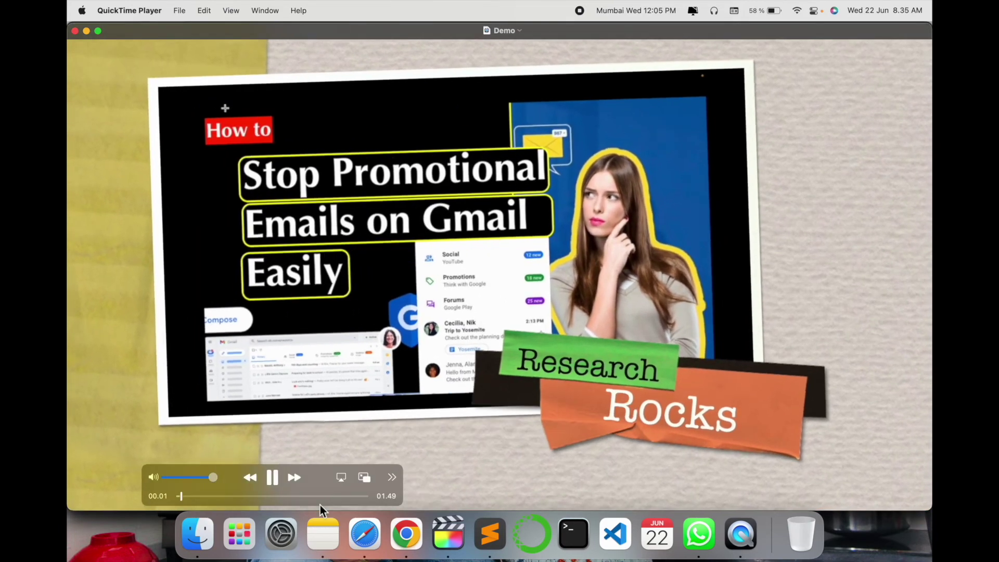
pyautogui.press('space')
# Close the QuickTime Demo playback and the Background Tasks window.
pyautogui.click(74, 30)
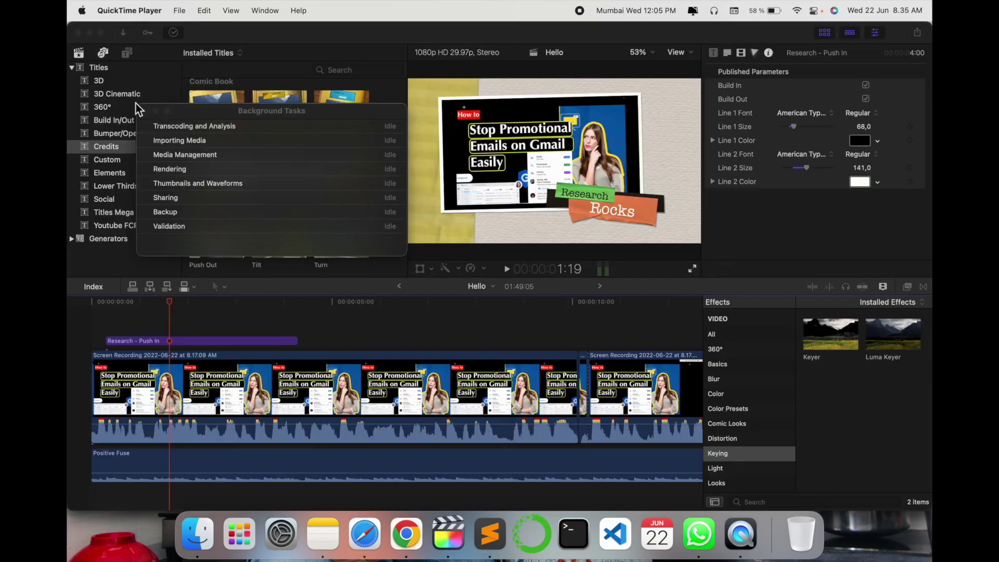
pyautogui.click(145, 113)
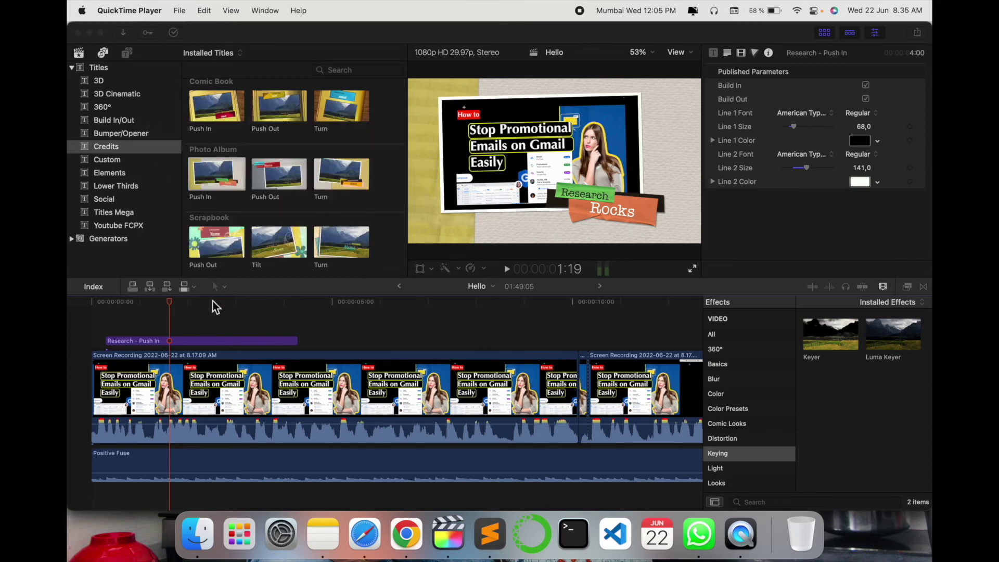